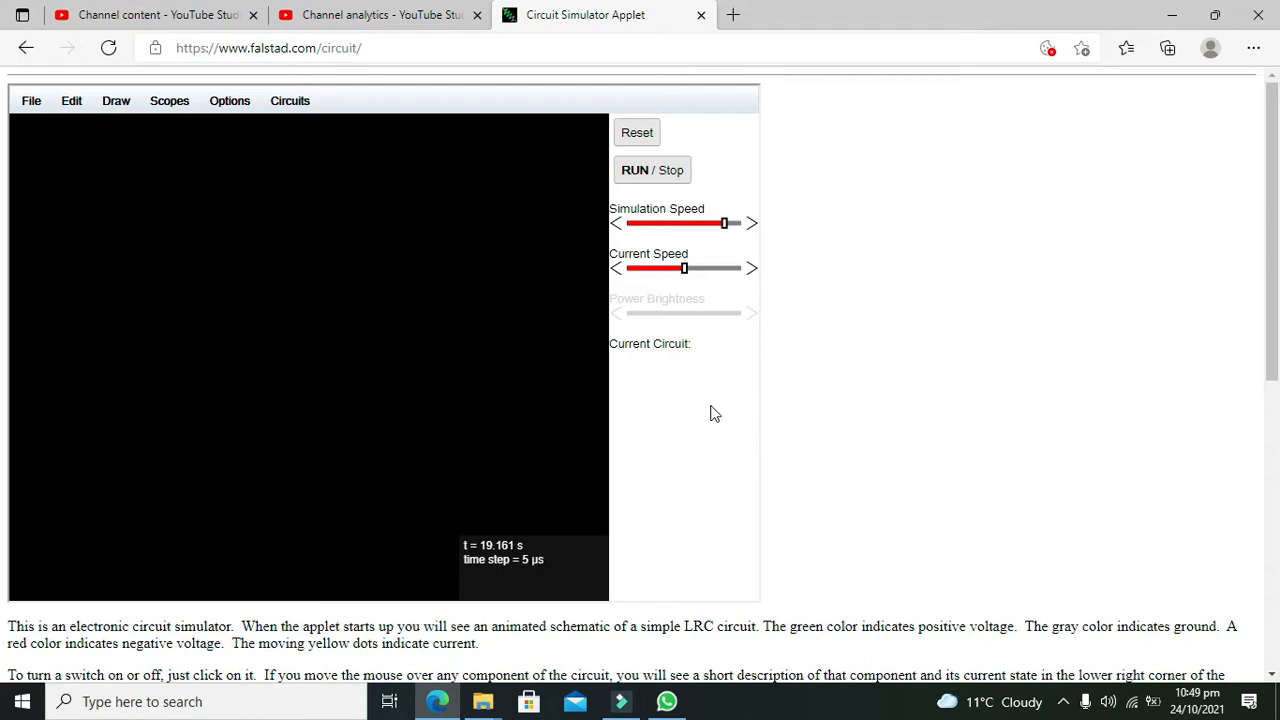
Place a ground symbol in the empty circuit, about midway down the canvas and right of its centre.
click(711, 409)
click(116, 104)
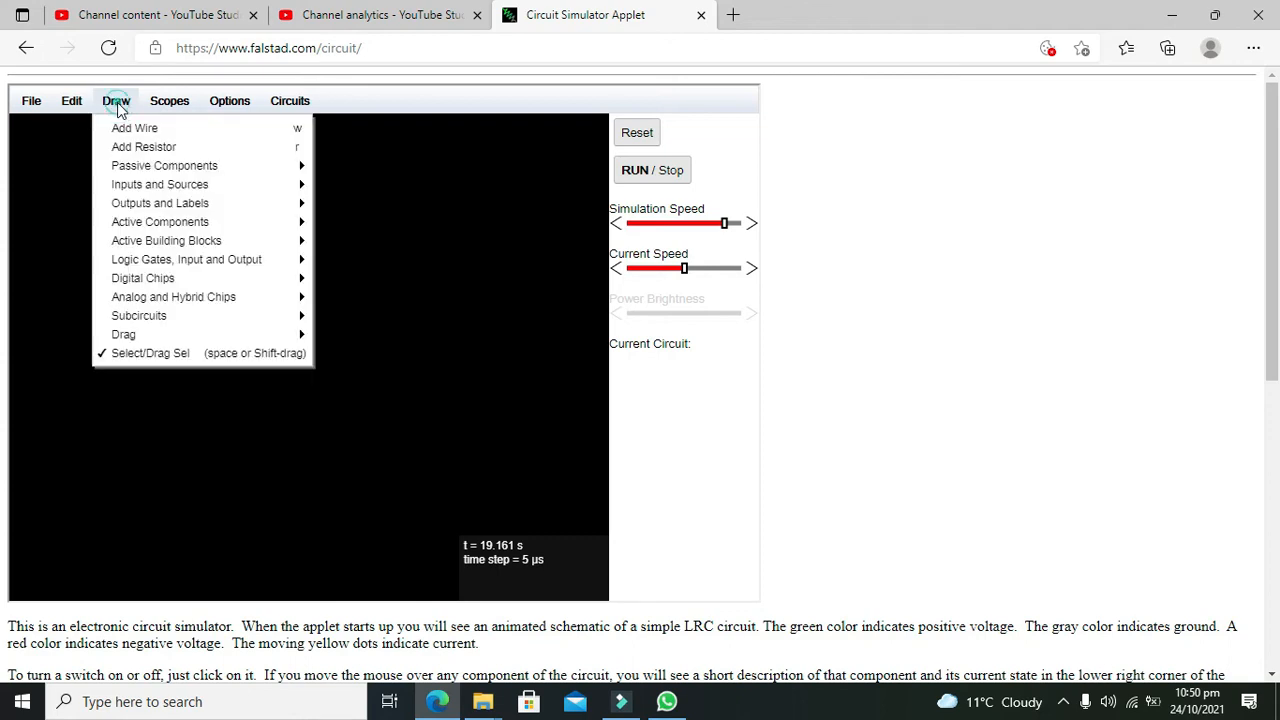
mouse_move(217, 186)
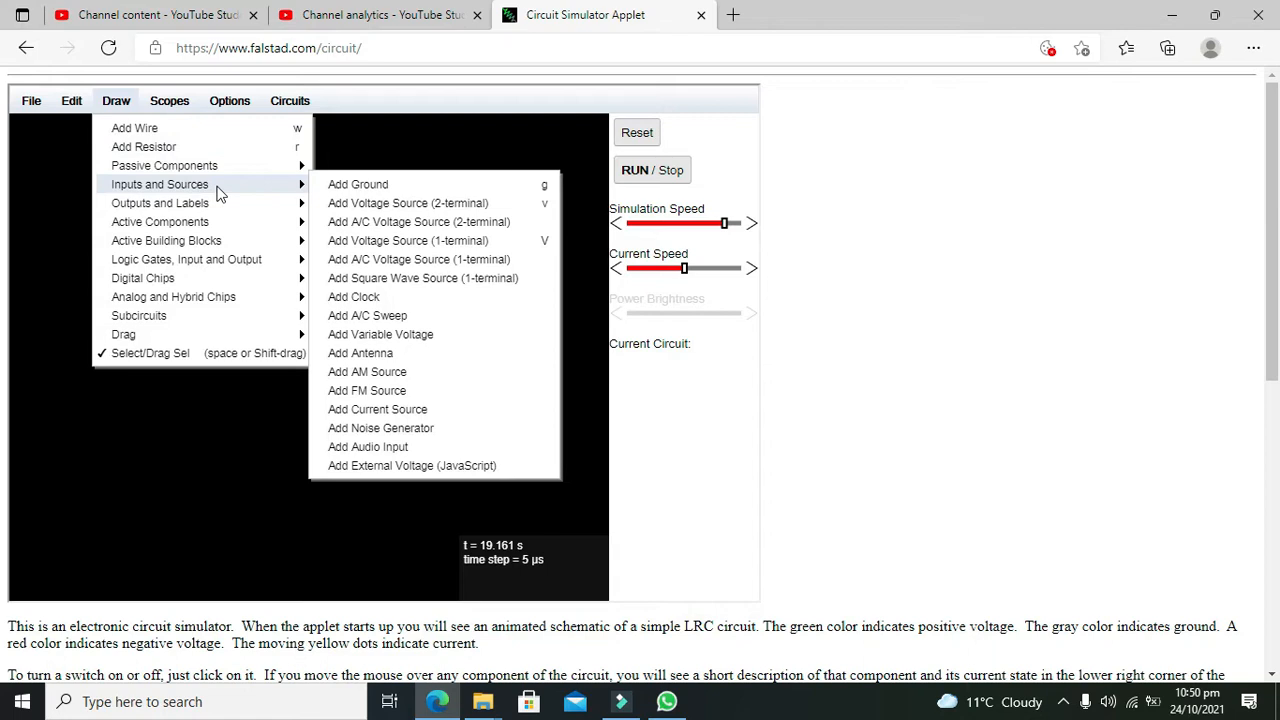
click(366, 190)
click(401, 338)
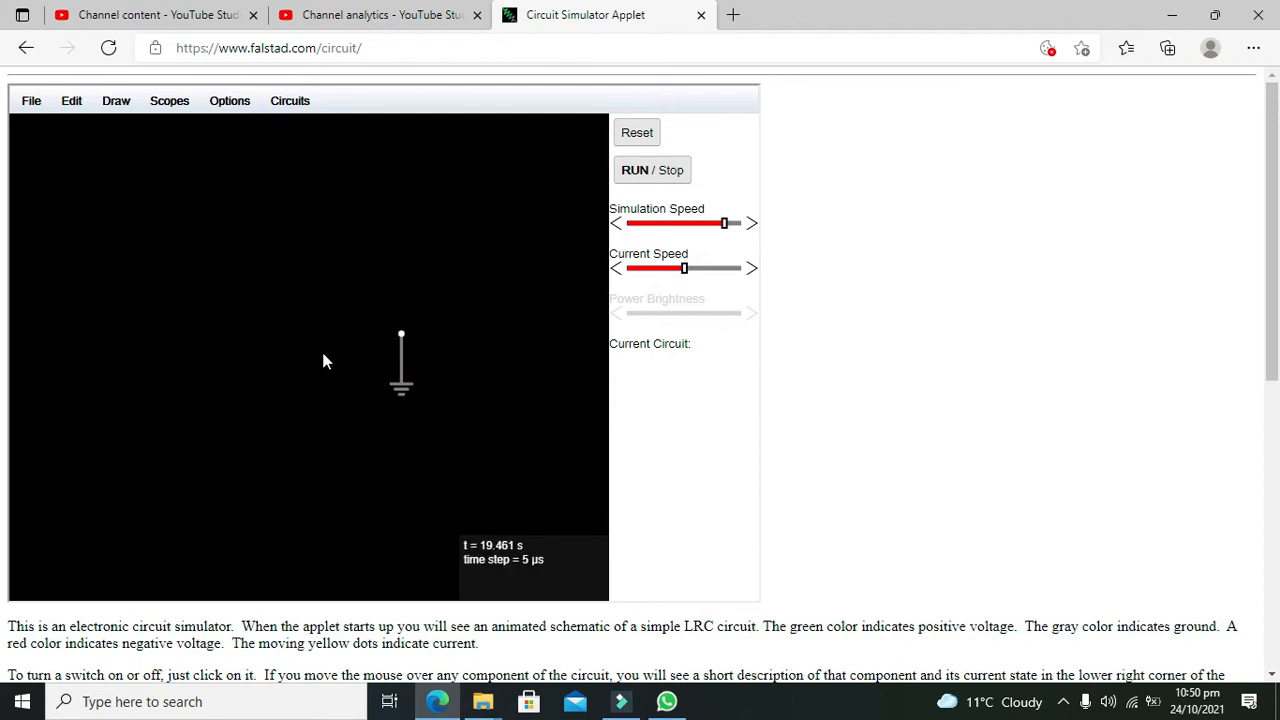
Place a one-terminal voltage source near the upper-left corner of the circuit, with its terminal facing down.
click(113, 103)
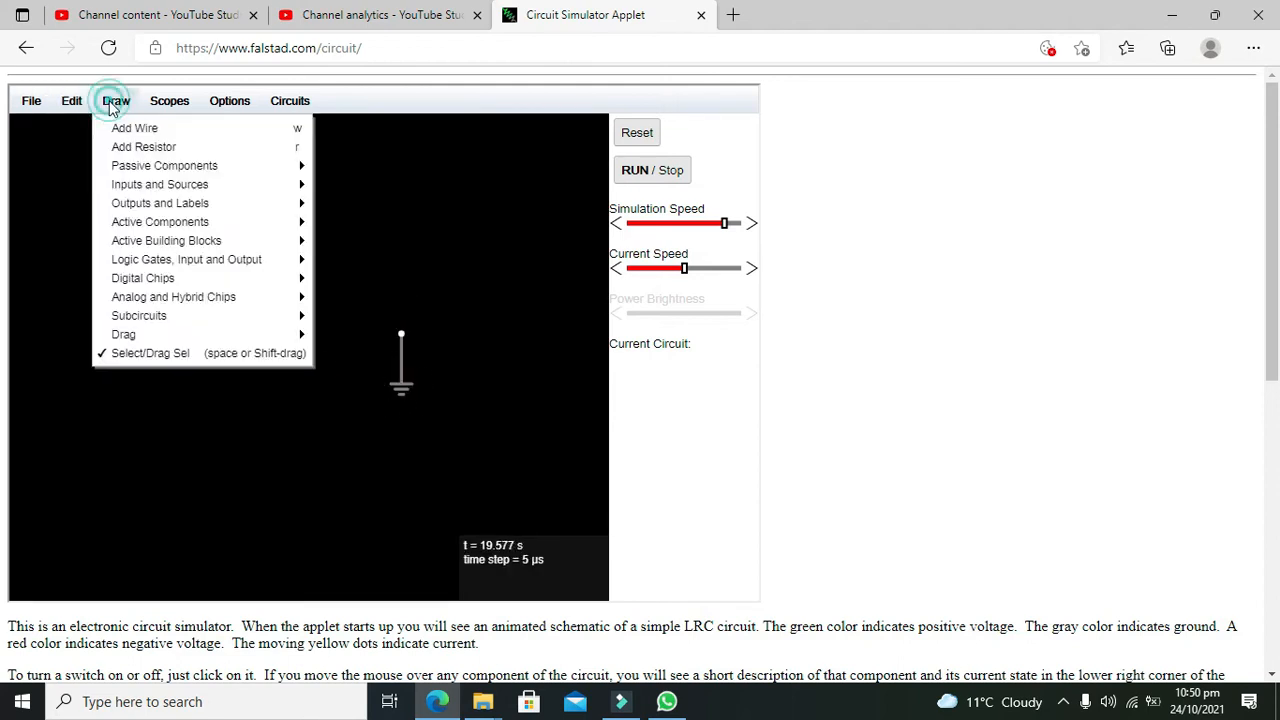
mouse_move(177, 210)
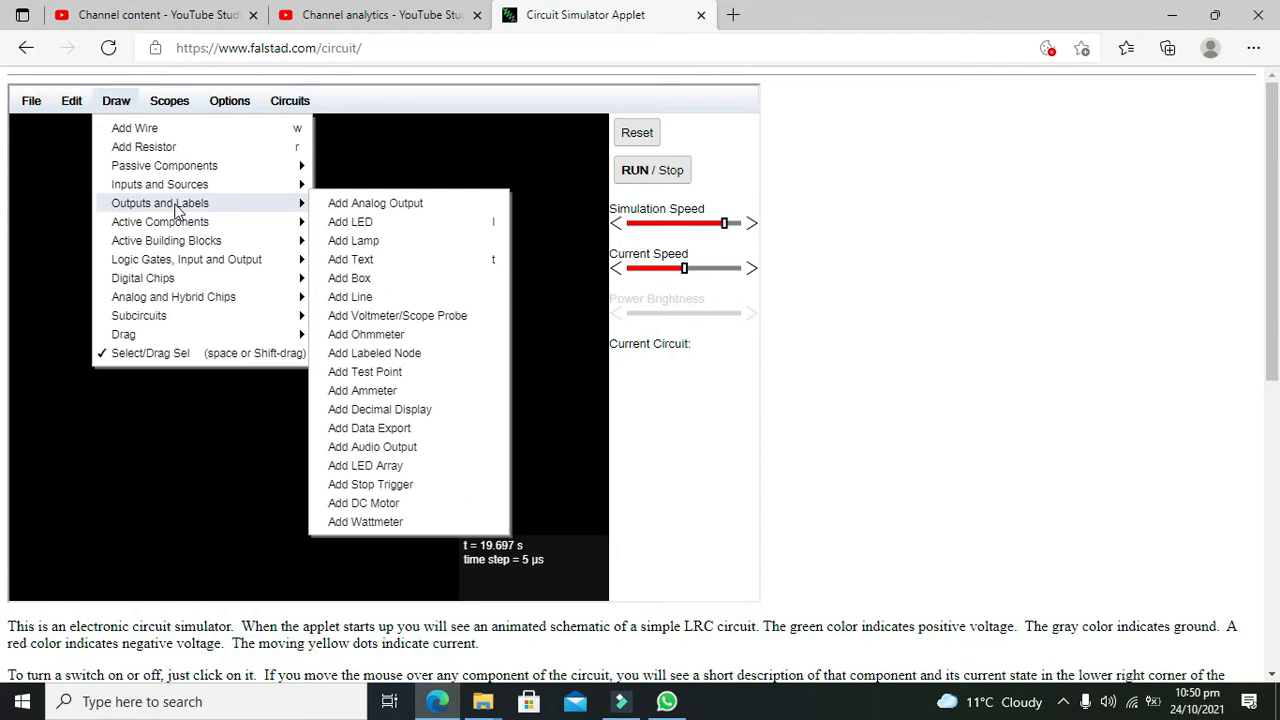
mouse_move(220, 188)
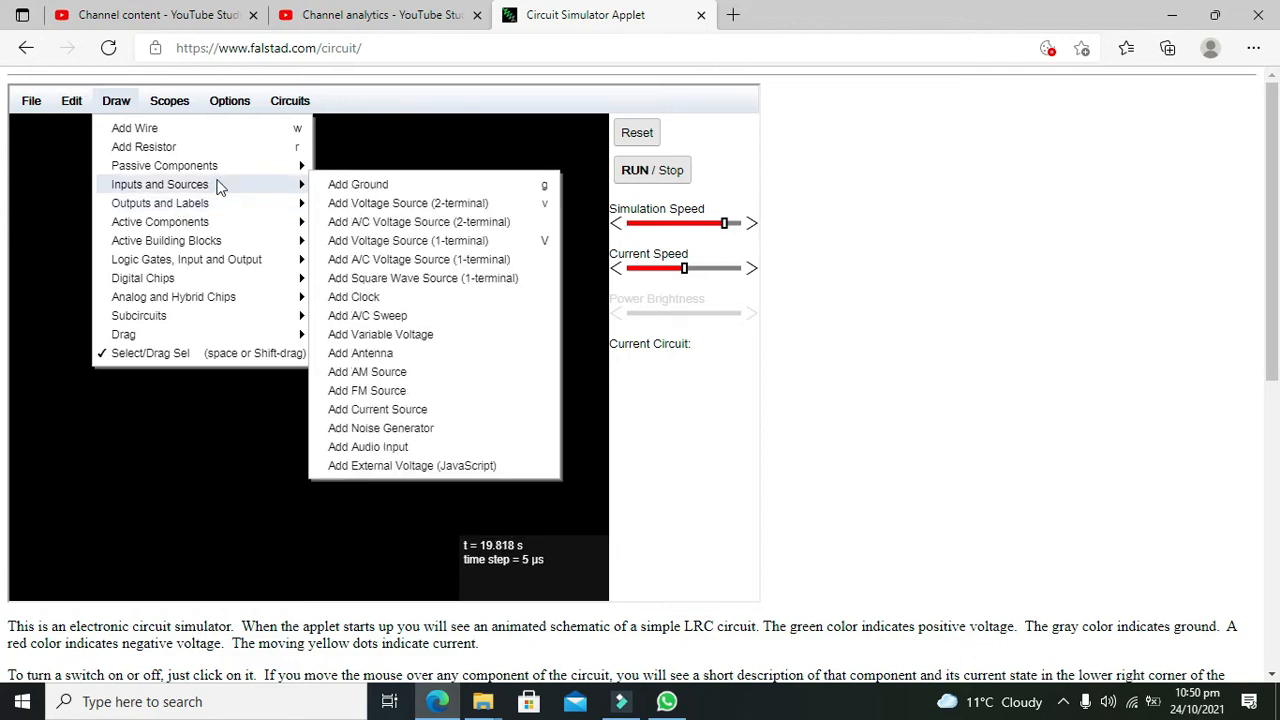
click(389, 244)
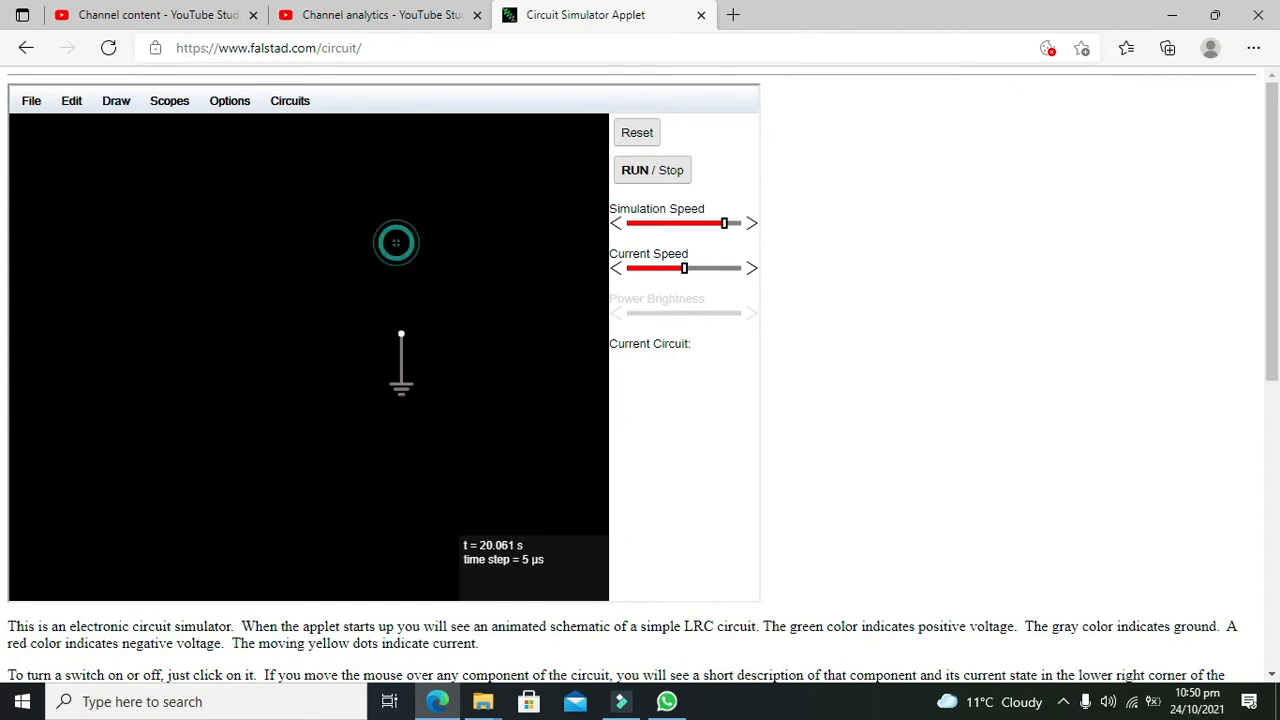
click(97, 235)
drag(110, 233, 100, 195)
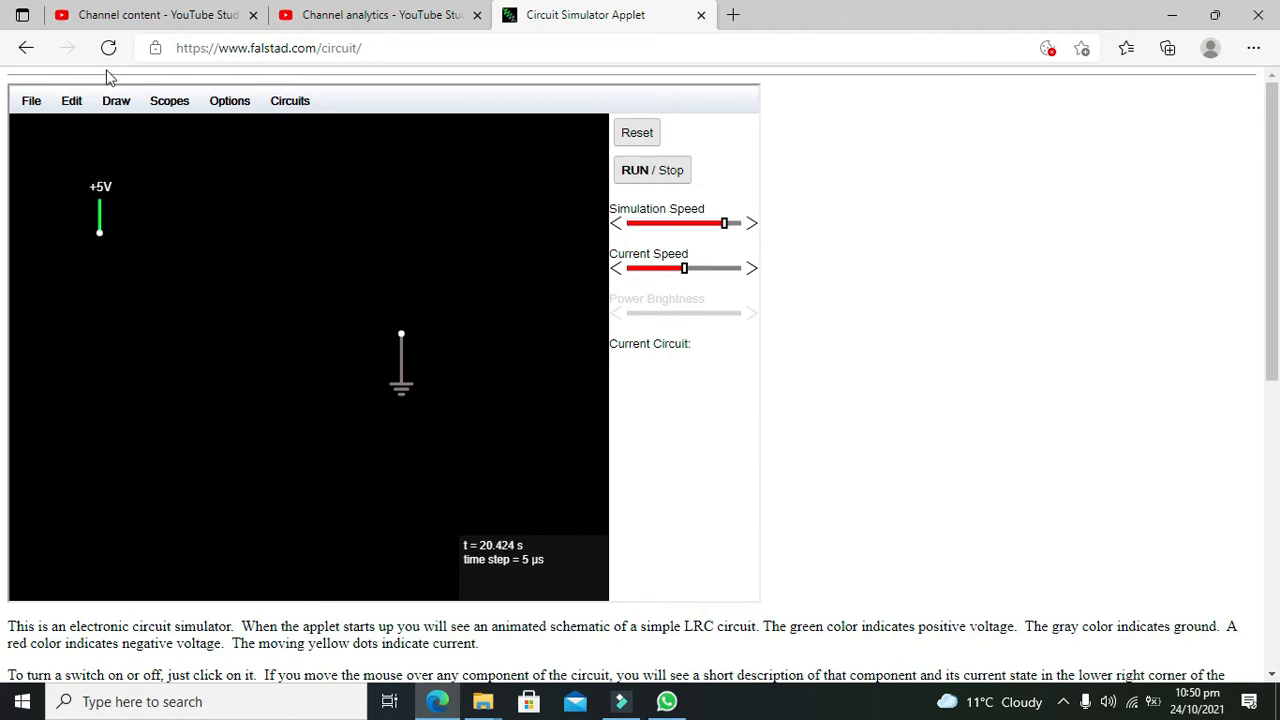
Add a vertical potentiometer and position it below and to the right of the voltage source.
click(114, 101)
mouse_move(160, 168)
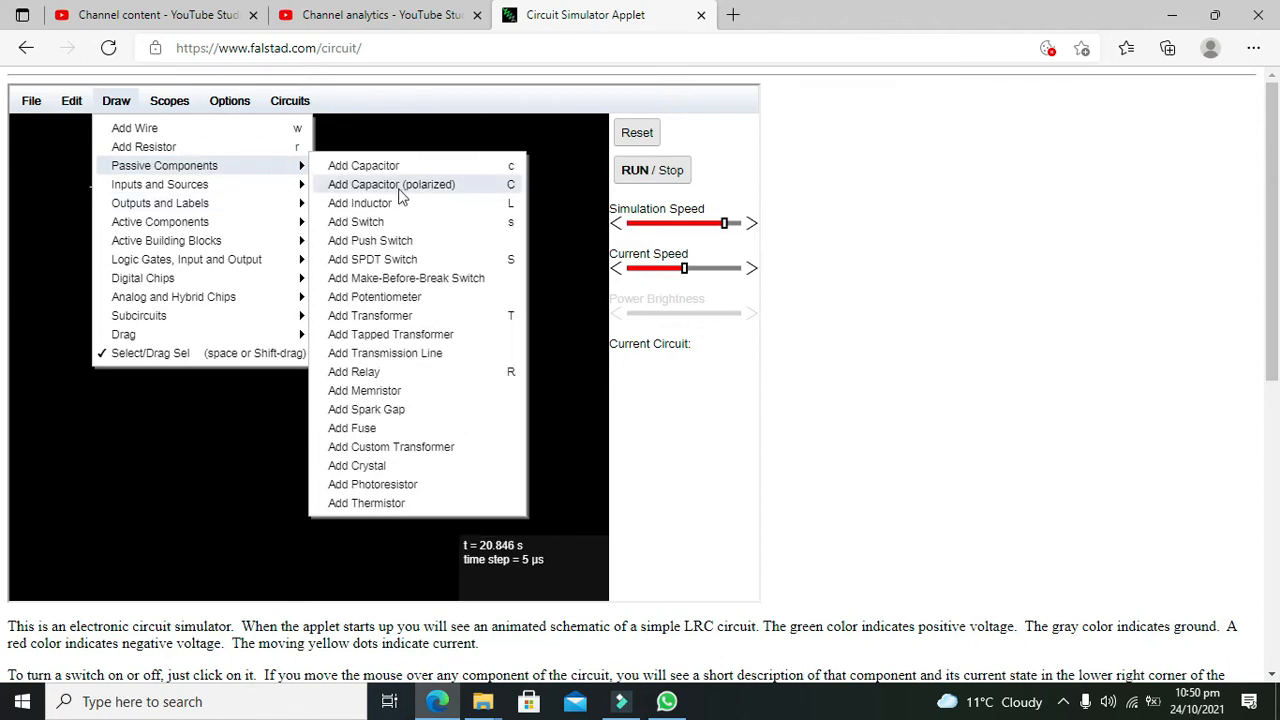
click(393, 297)
mouse_move(150, 233)
mouse_down()
mouse_move(234, 232)
mouse_move(150, 299)
mouse_move(150, 367)
mouse_up()
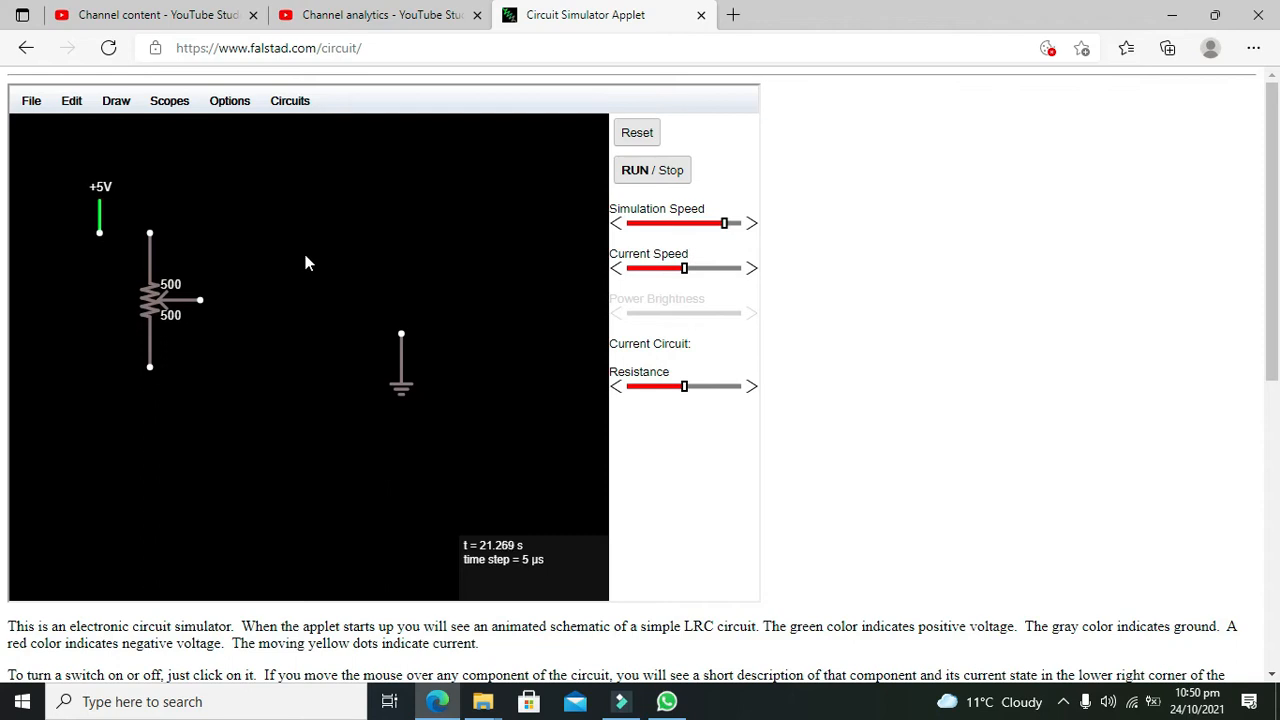
drag(171, 297, 224, 310)
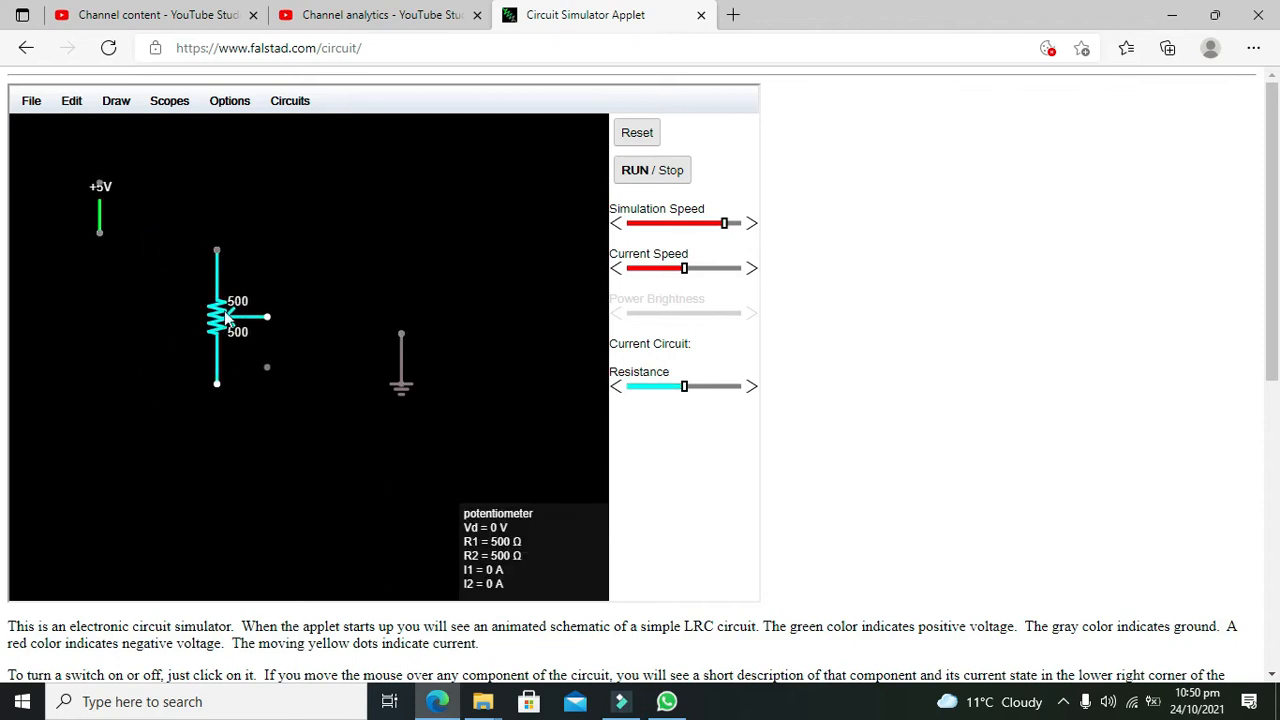
click(219, 322)
Add a horizontal lamp to the right of the potentiometer and move the ground symbol beyond the lamp's right end.
click(116, 100)
mouse_move(214, 221)
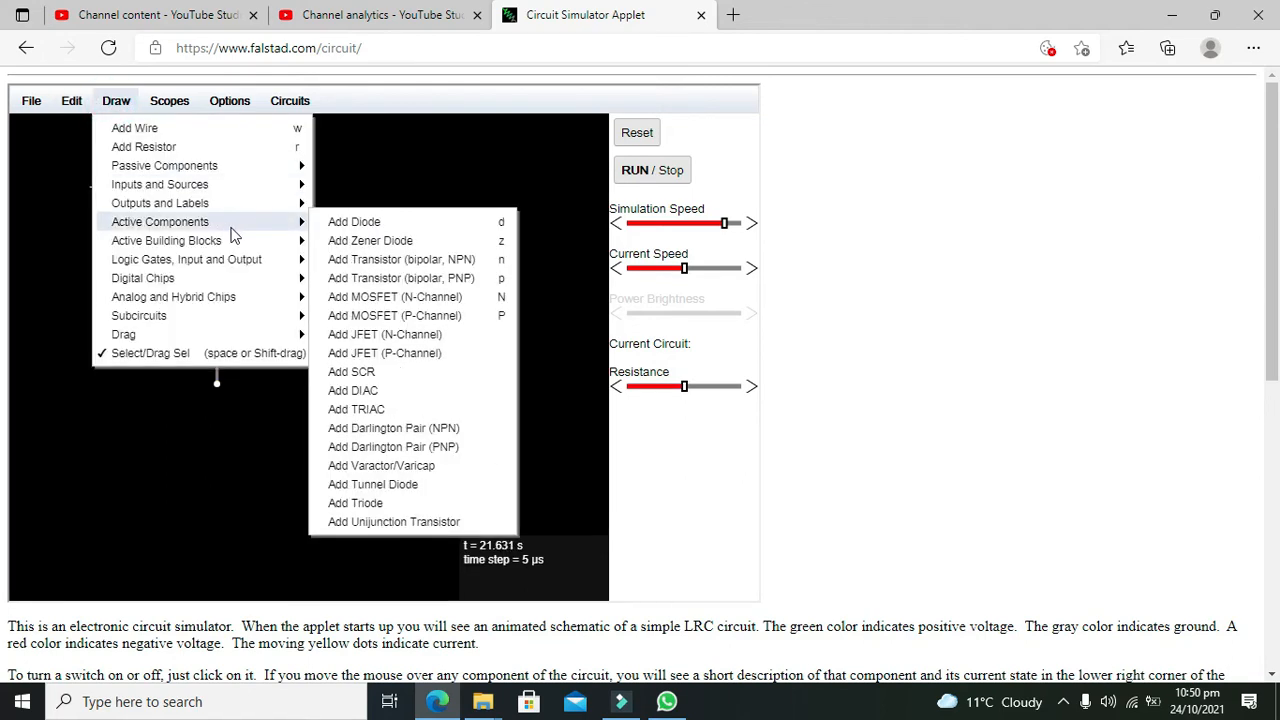
mouse_move(236, 167)
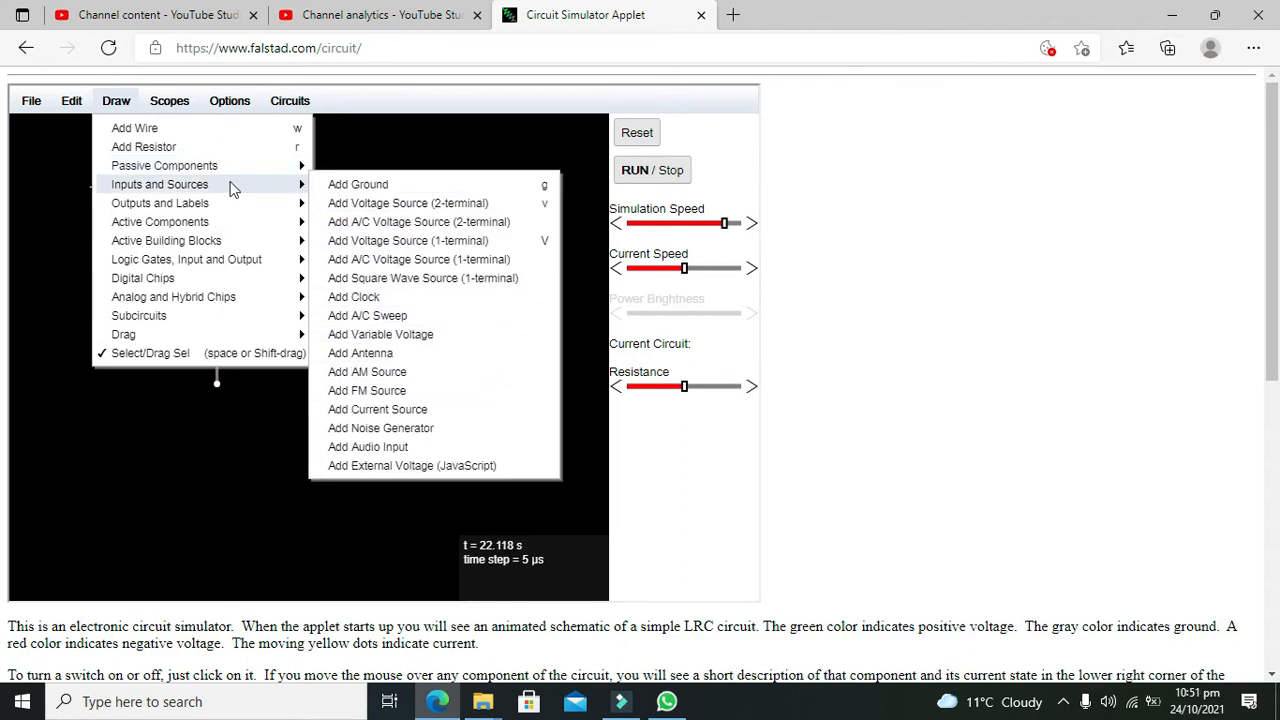
click(395, 243)
drag(250, 262, 386, 268)
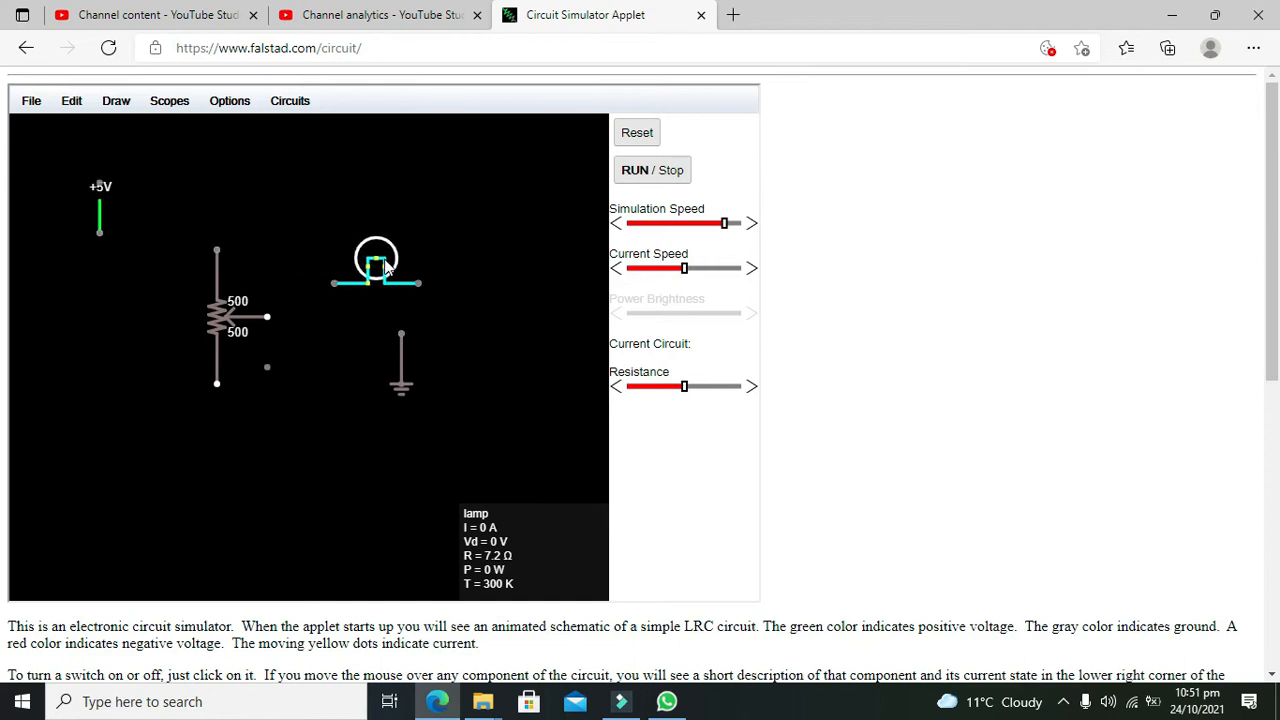
drag(404, 352, 472, 335)
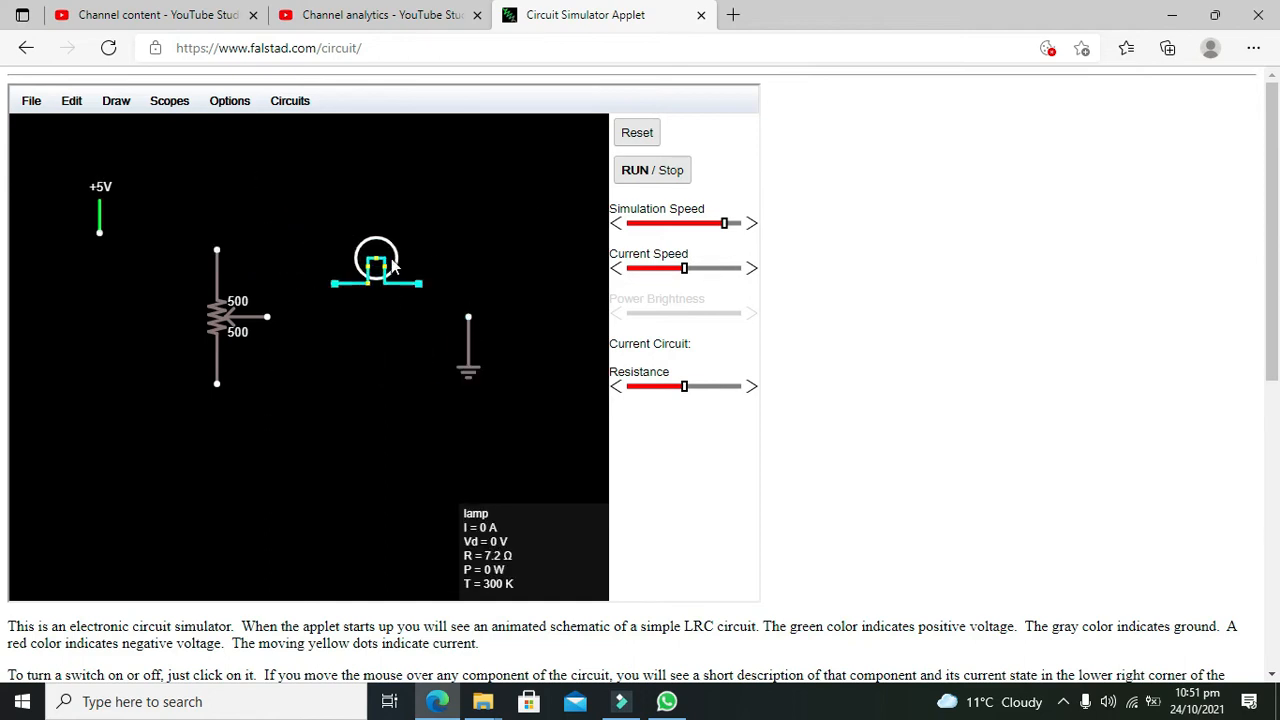
Wire the lamp between ground and the potentiometer's wiper, and connect the potentiometer's upper terminal to the voltage source.
click(116, 100)
click(132, 126)
drag(468, 318, 468, 283)
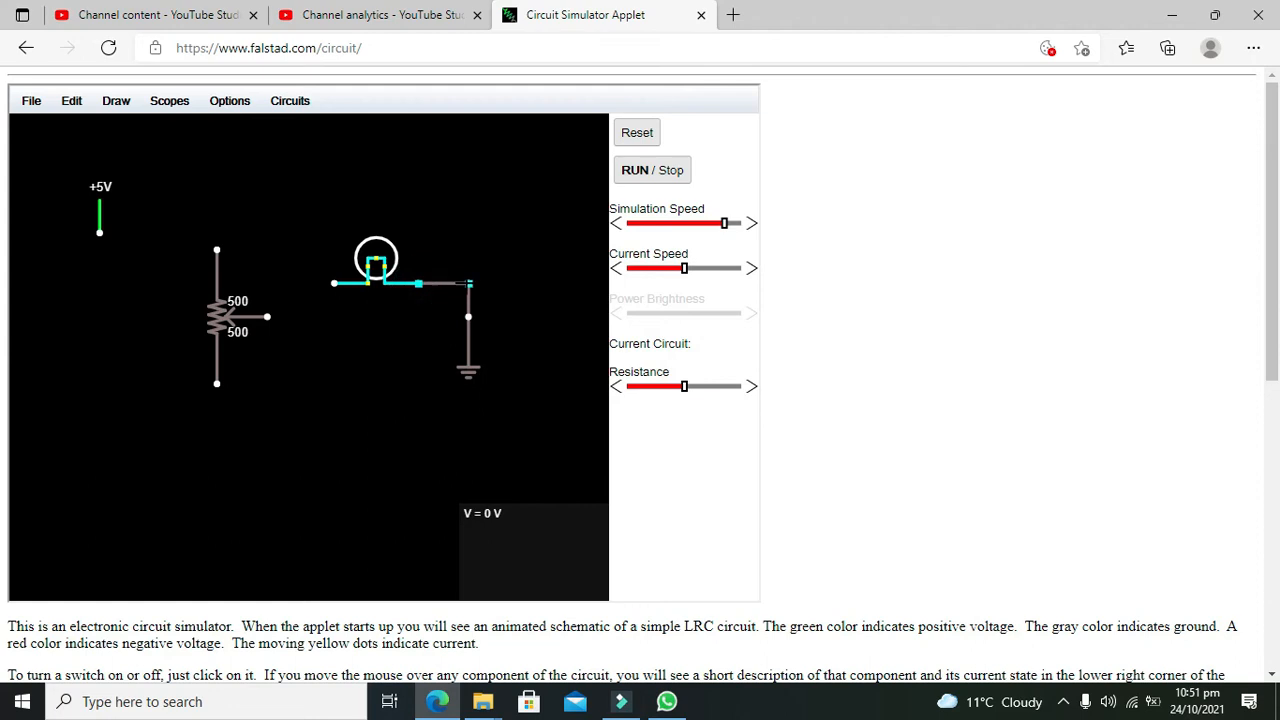
drag(334, 283, 267, 317)
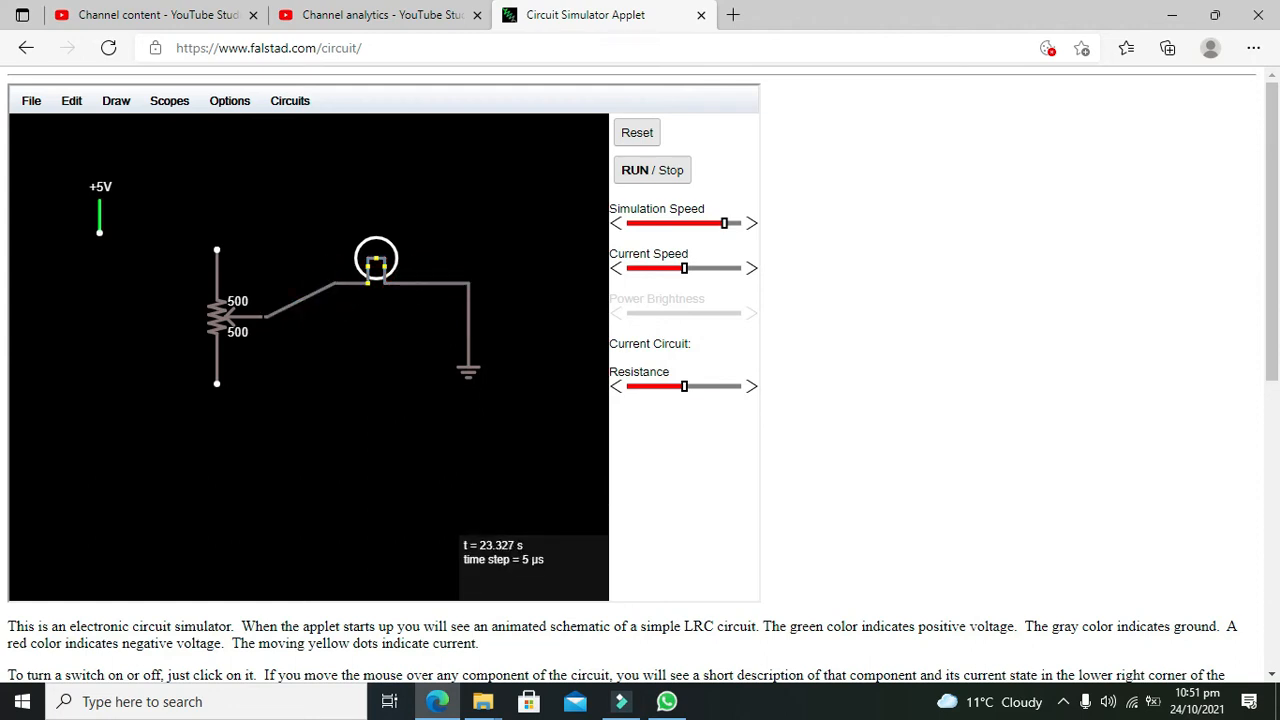
drag(217, 250, 99, 249)
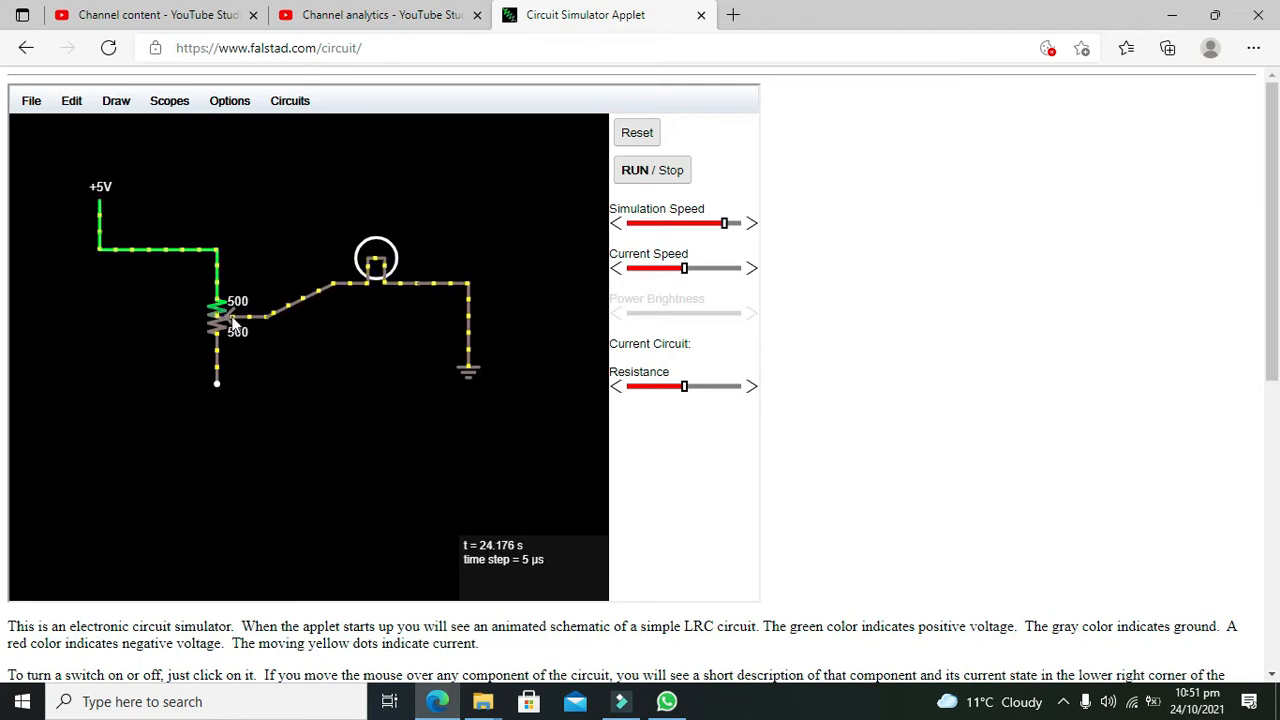
Set the DC voltage source to 145 V.
mouse_move(212, 336)
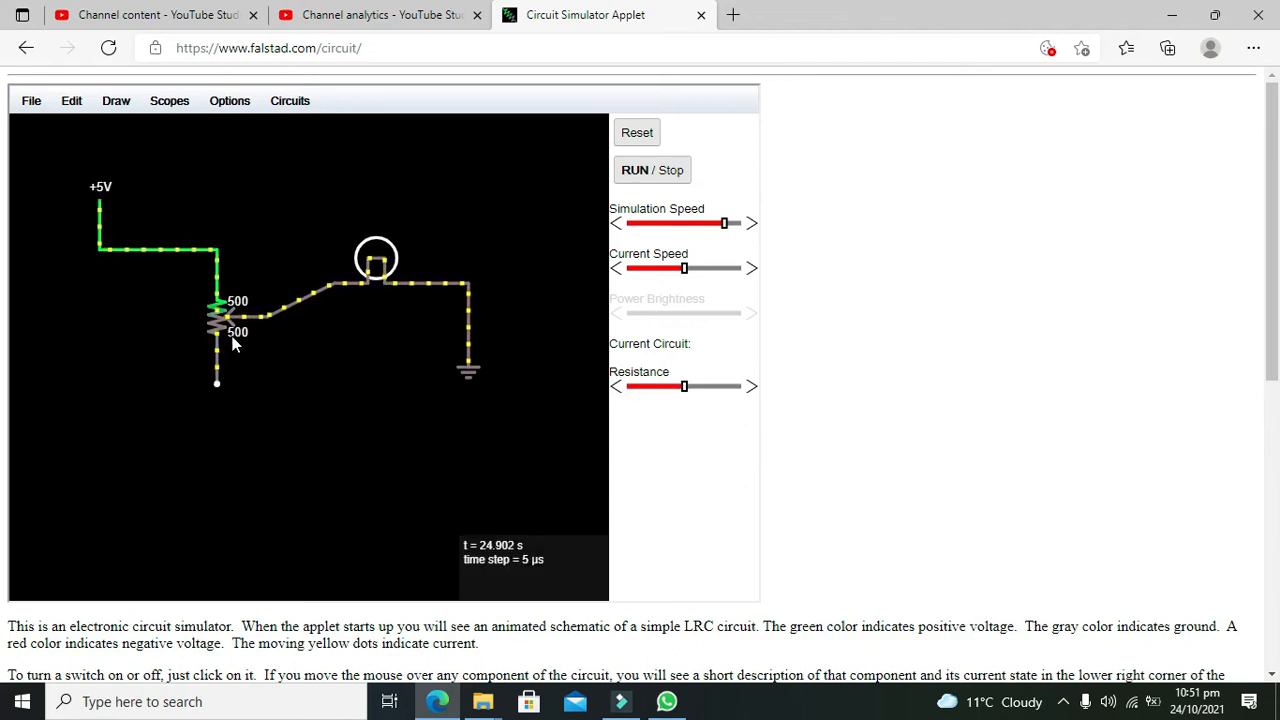
mouse_move(375, 285)
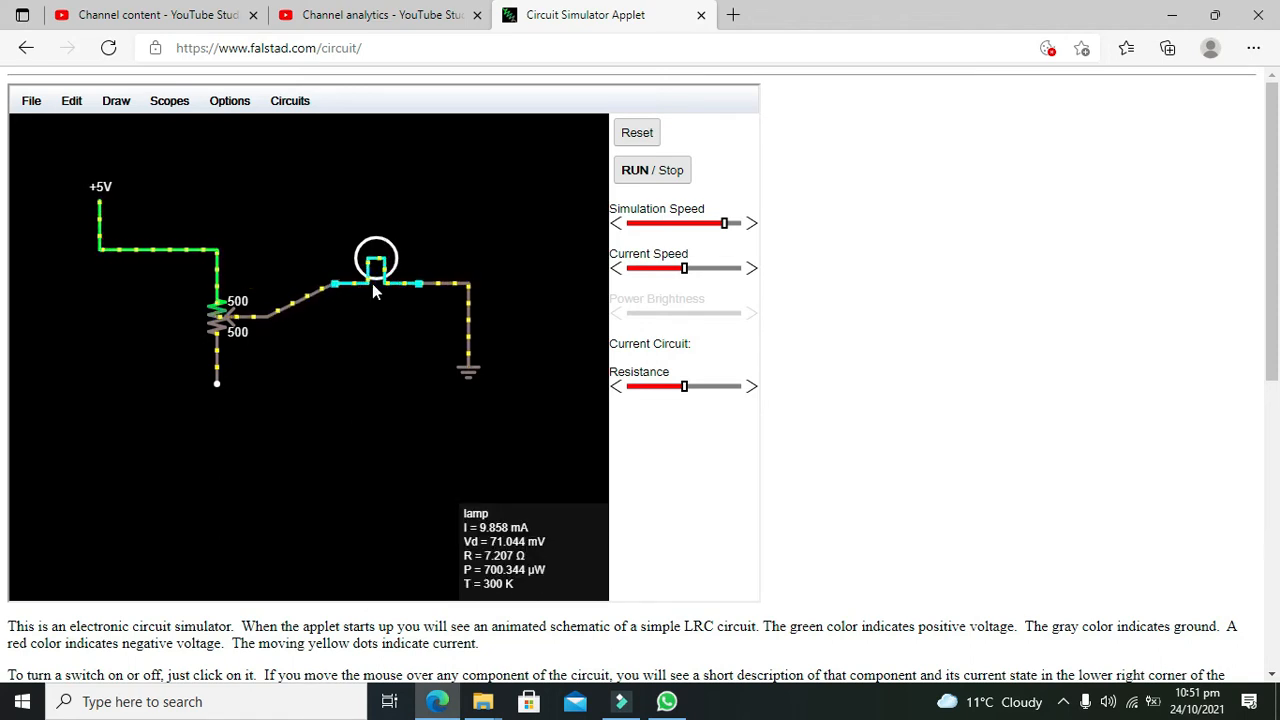
double_click(100, 192)
click(304, 287)
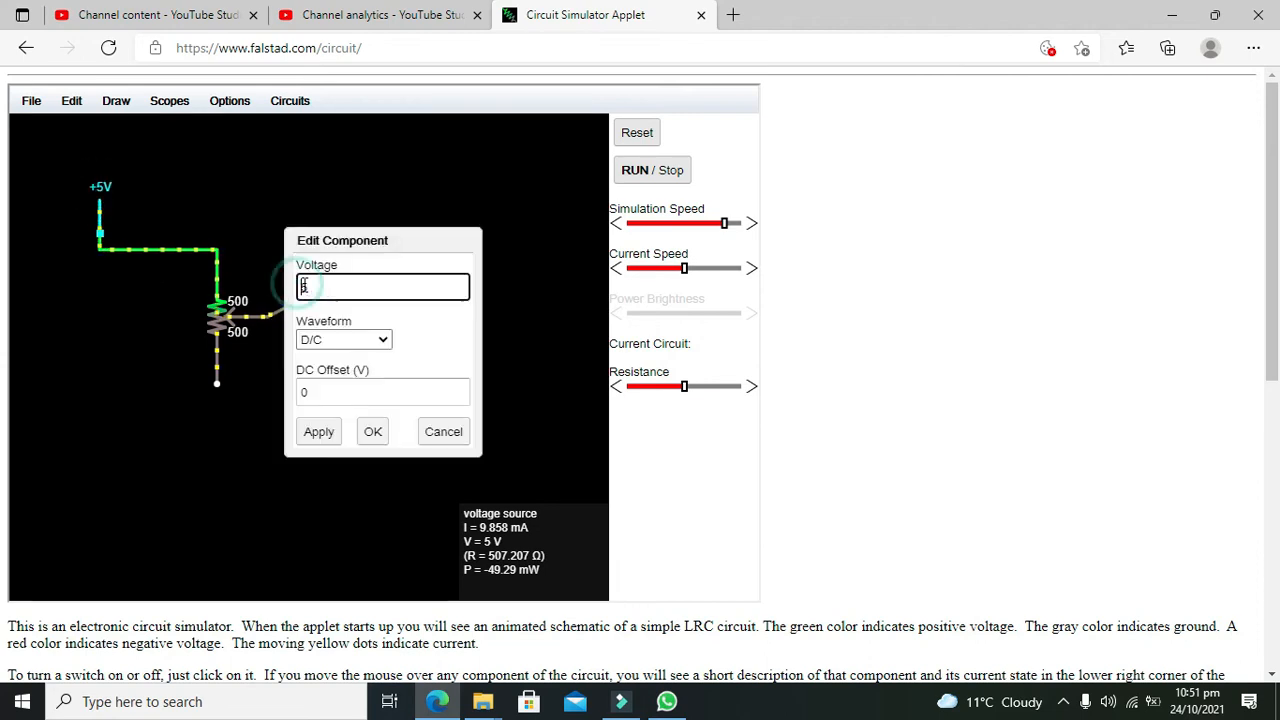
text(.0)
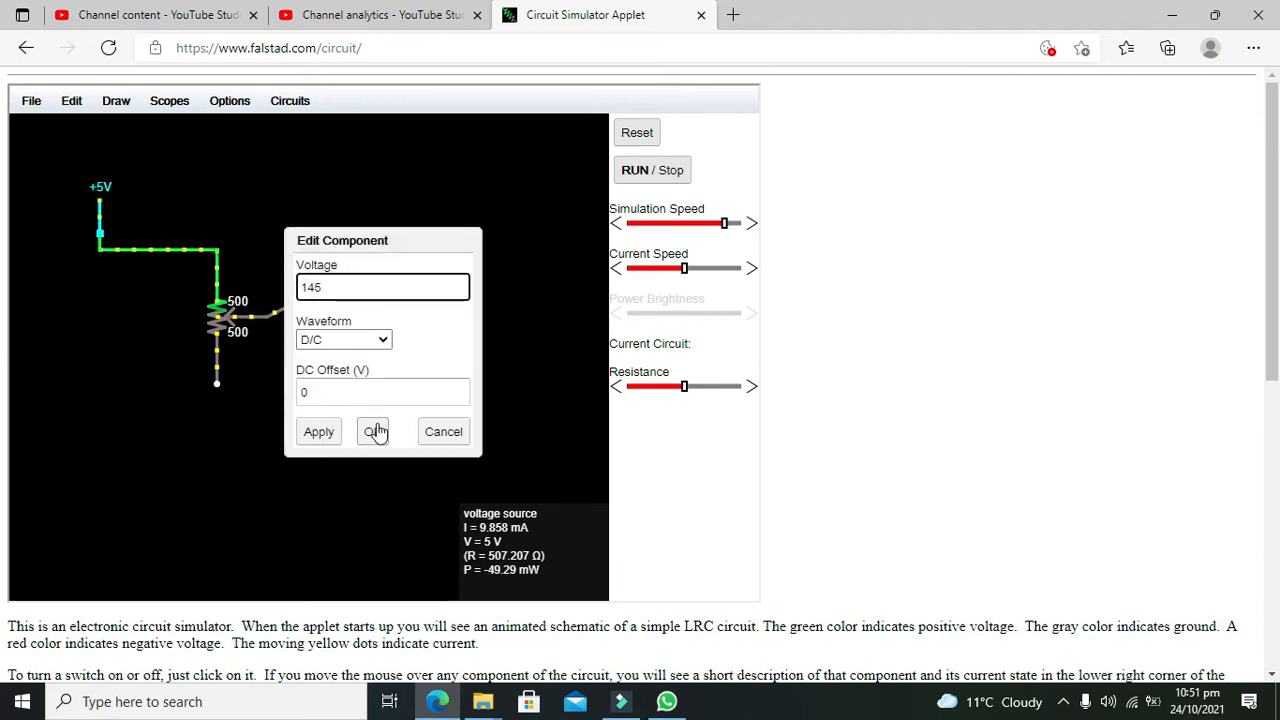
click(372, 431)
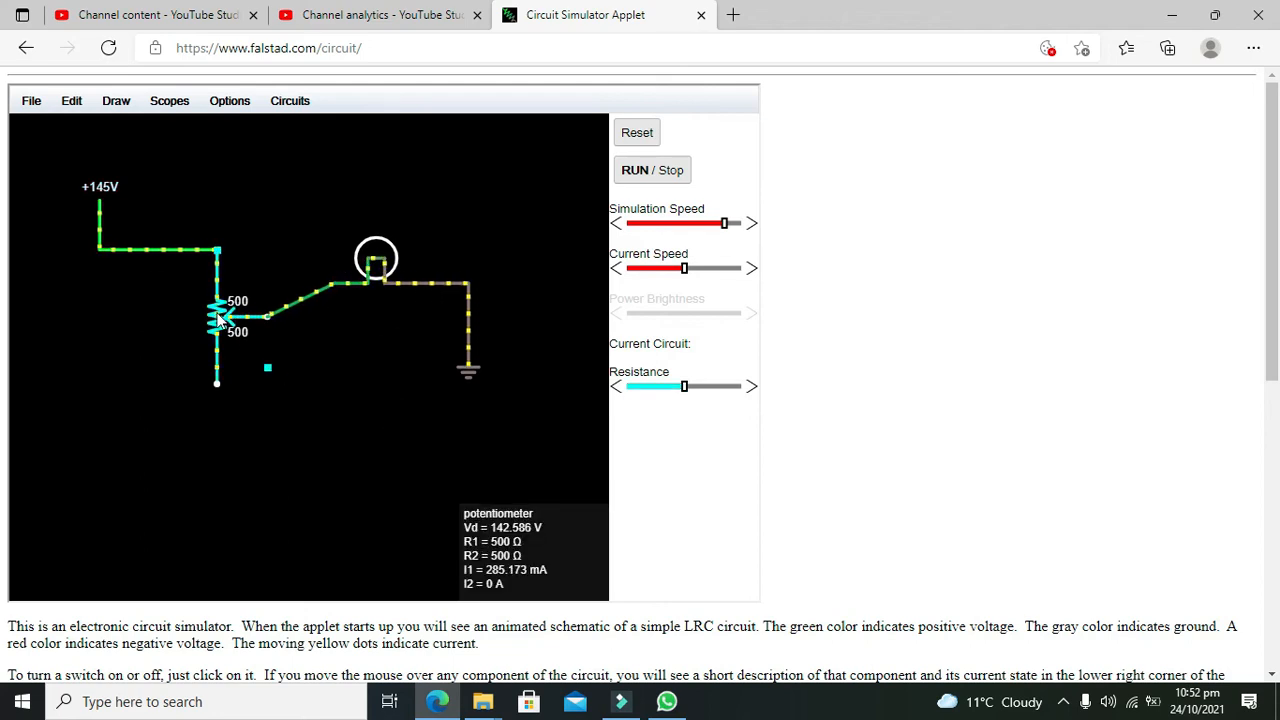
Set the potentiometer's total resistance to 300 ohms.
double_click(218, 316)
double_click(251, 295)
text(300)
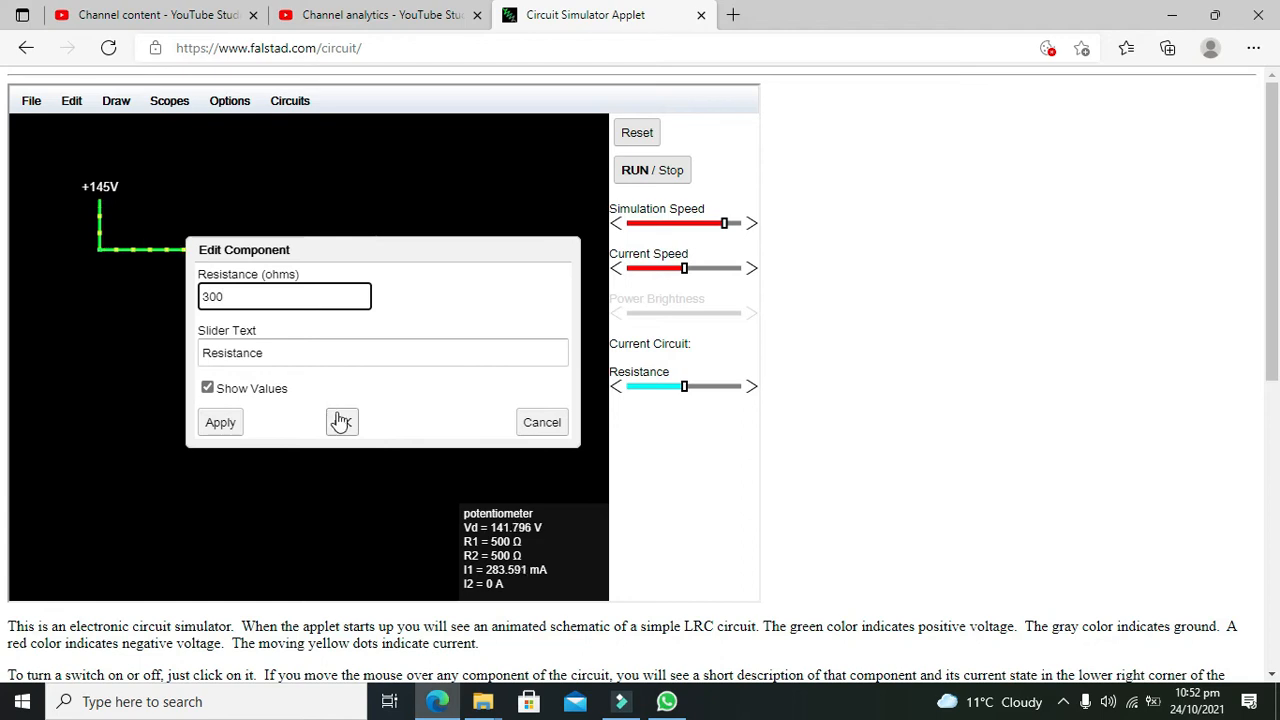
click(342, 422)
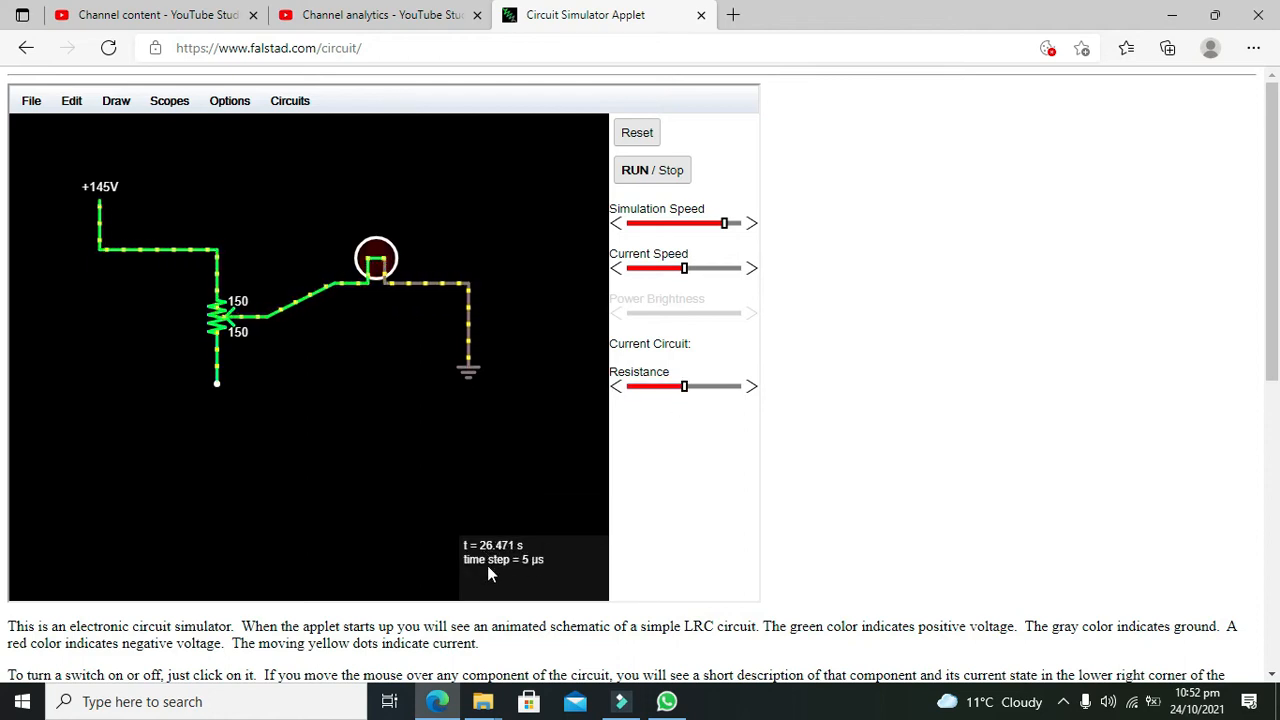
Vary the potentiometer's upper resistance between about 55 and 298.5 ohms to change the lamp's brightness, finishing at about 120.3 ohms.
mouse_move(376, 297)
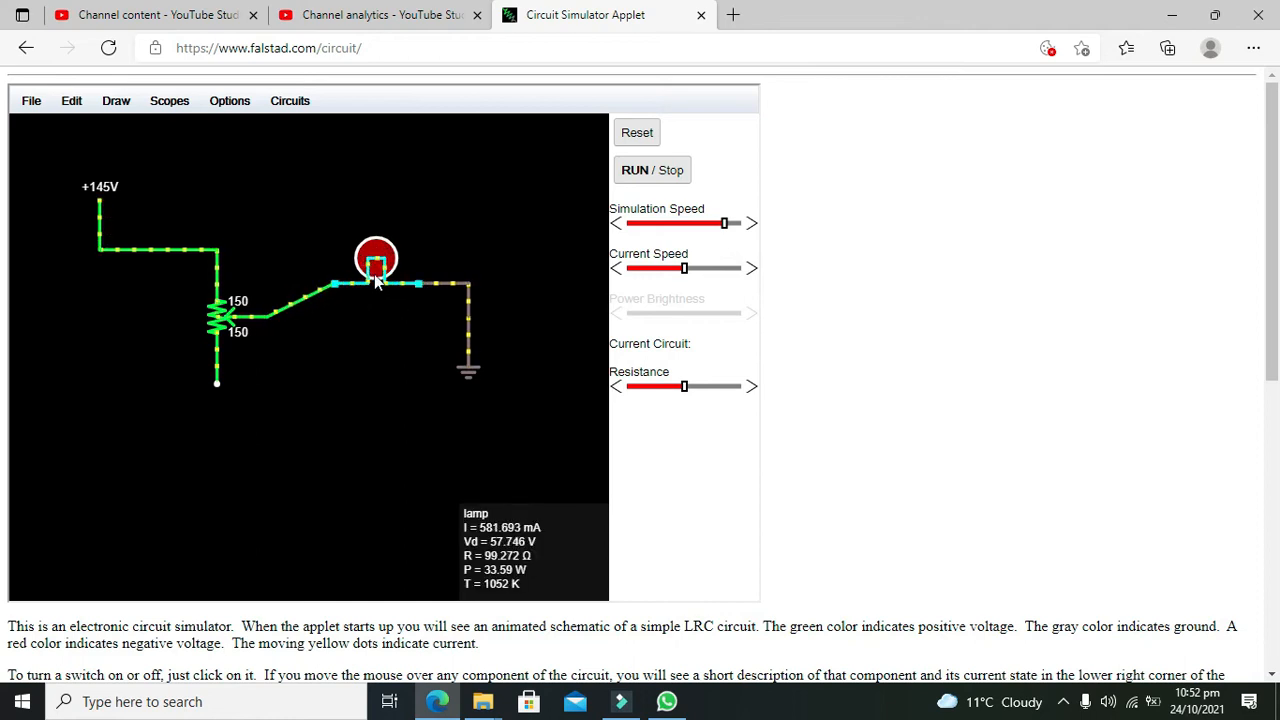
drag(686, 387, 652, 392)
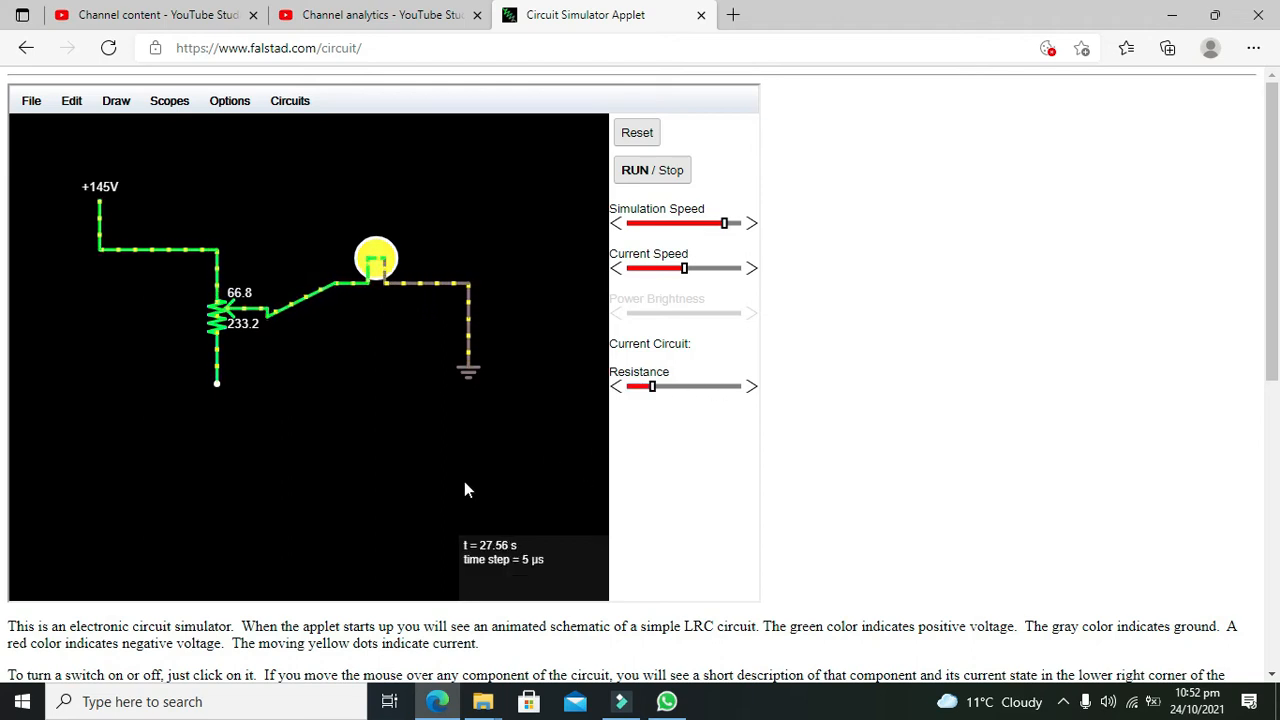
mouse_move(378, 262)
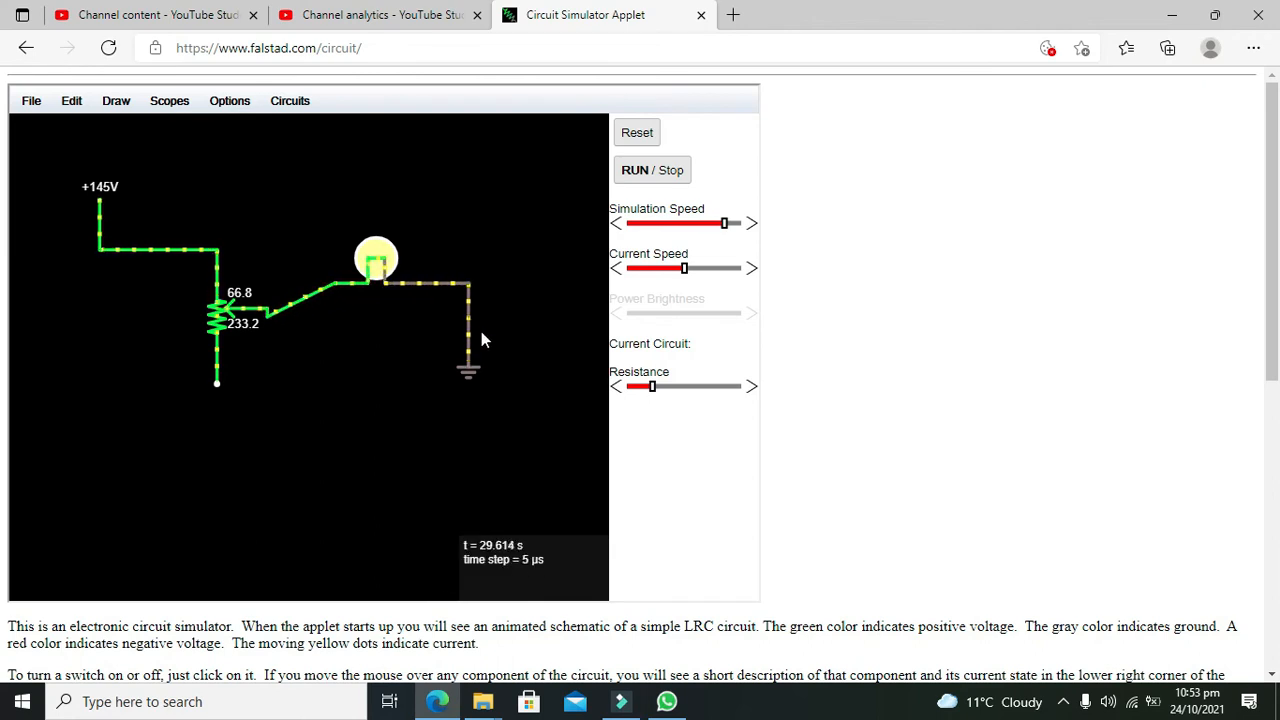
drag(654, 390, 649, 393)
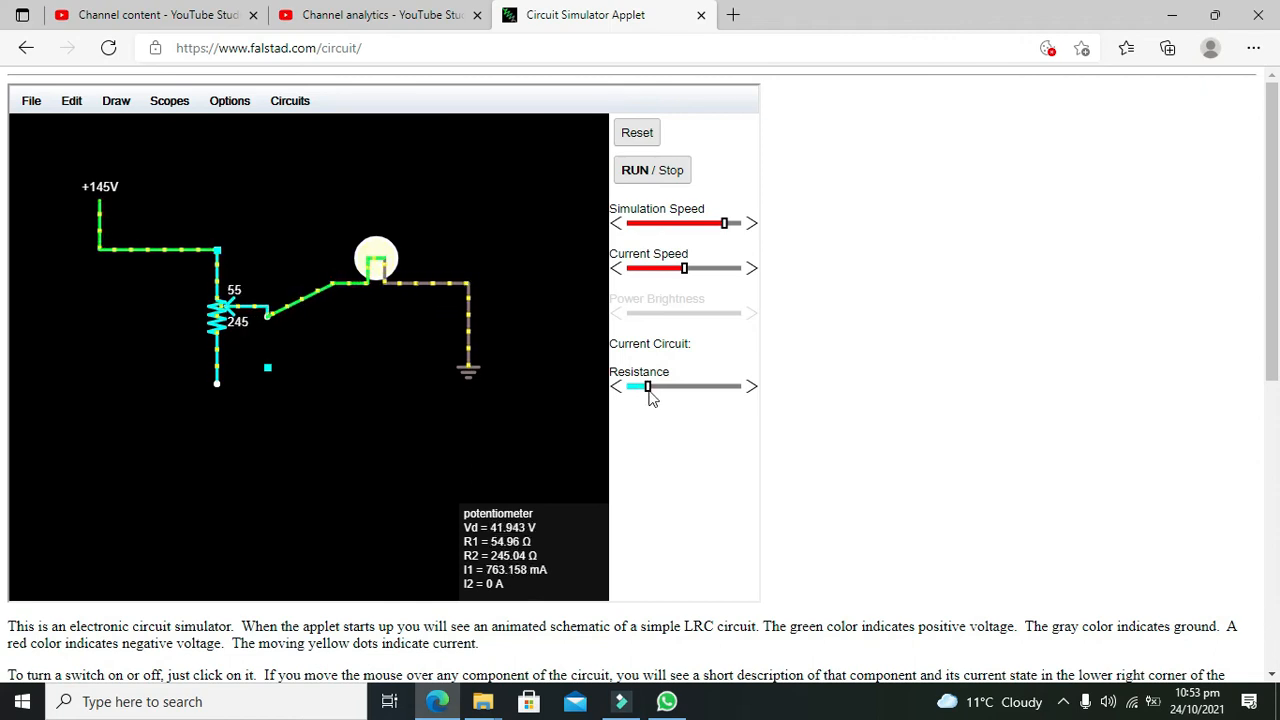
drag(651, 397, 664, 397)
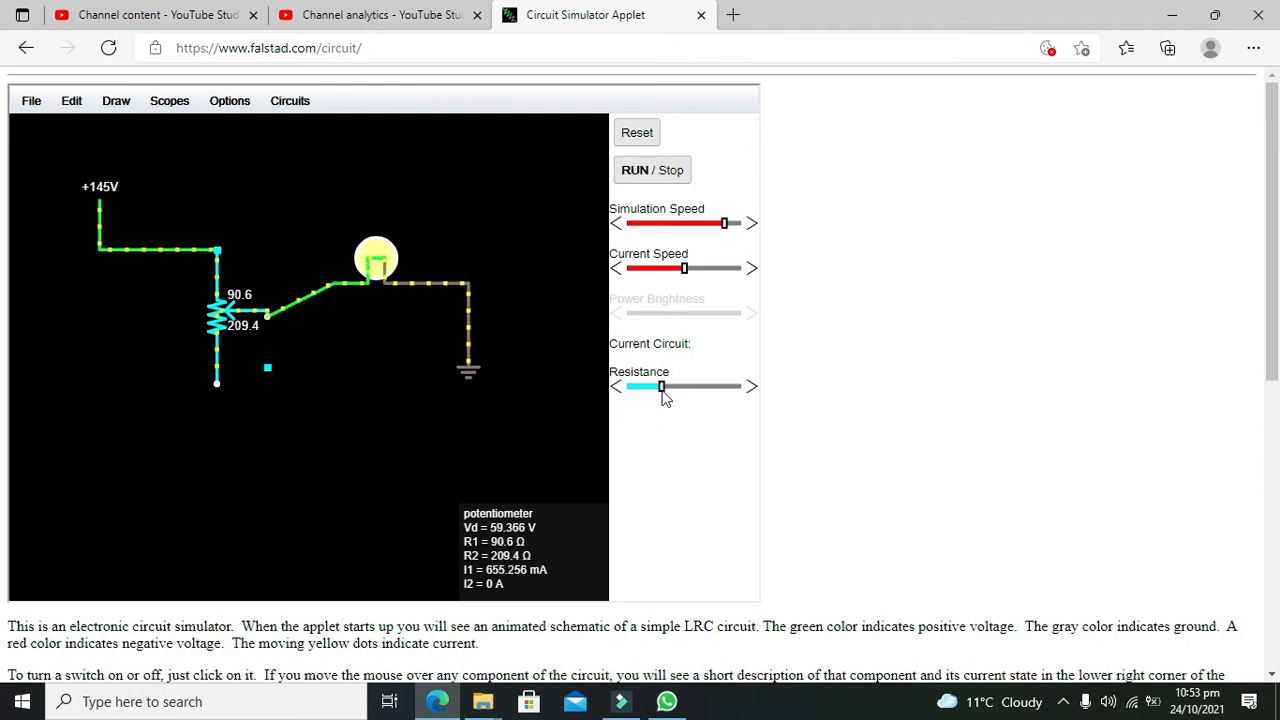
drag(665, 393, 691, 390)
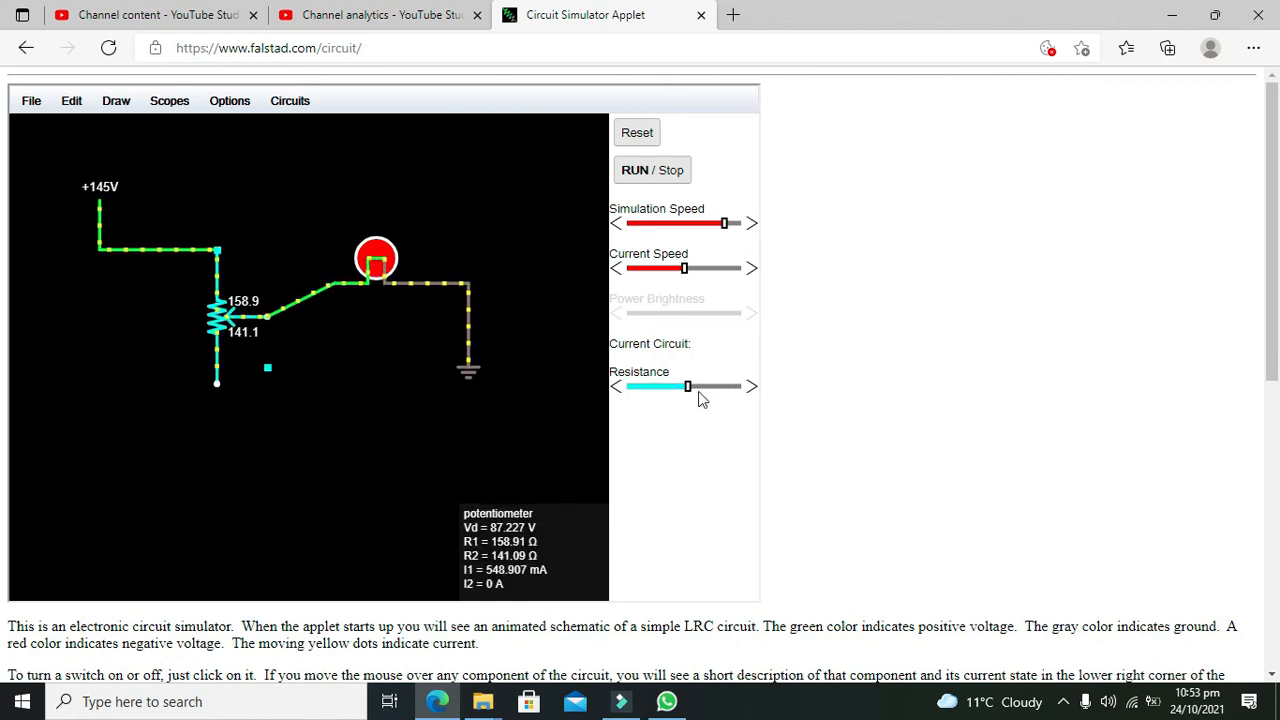
drag(689, 394, 745, 397)
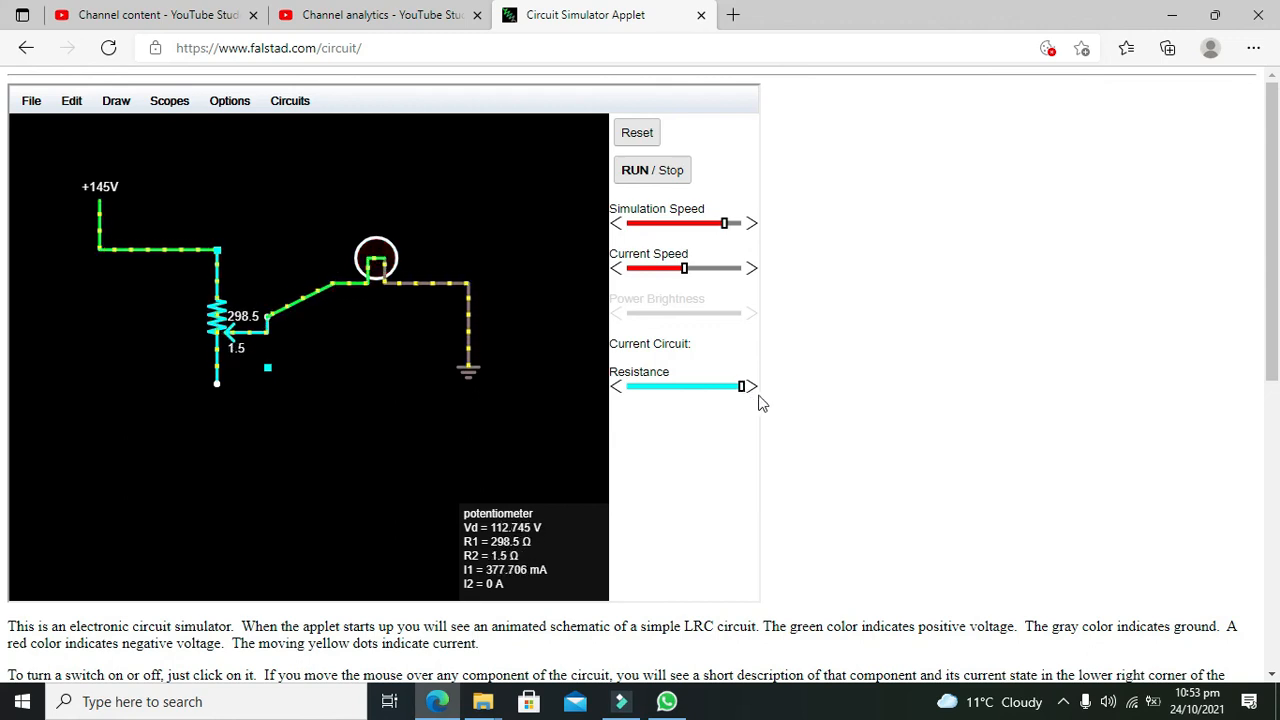
click(731, 395)
drag(731, 395, 675, 397)
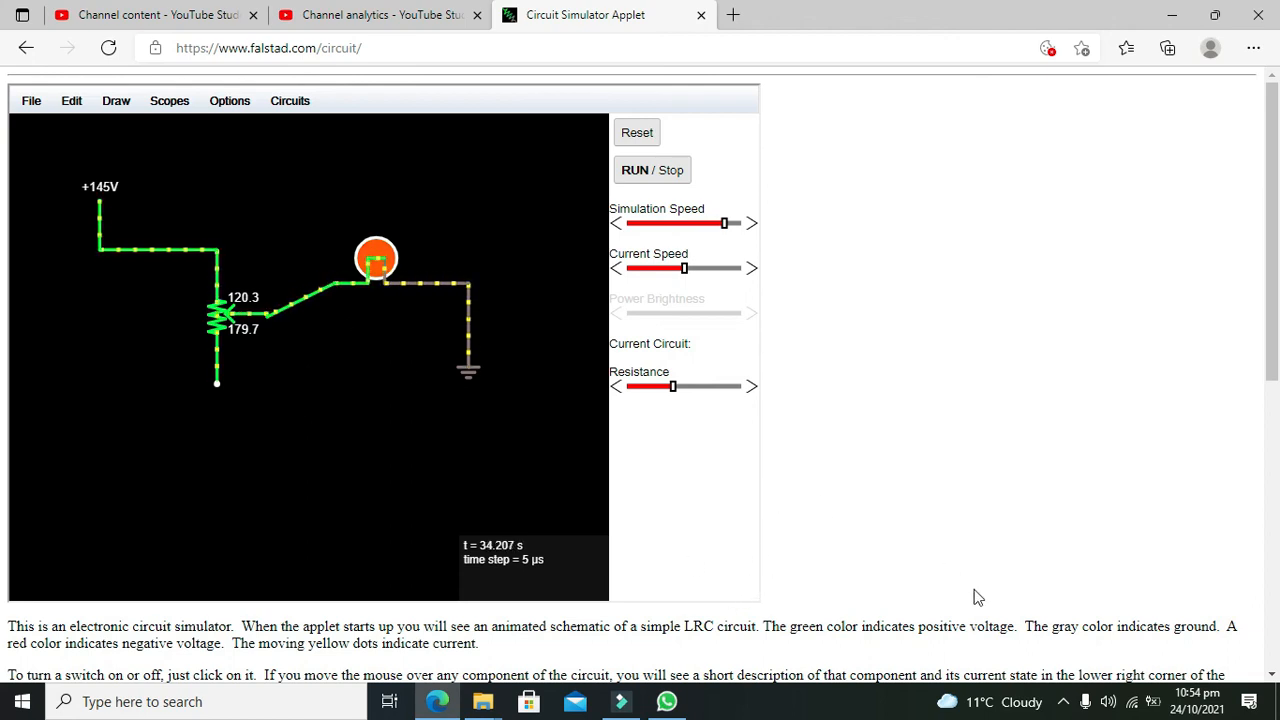
click(1063, 701)
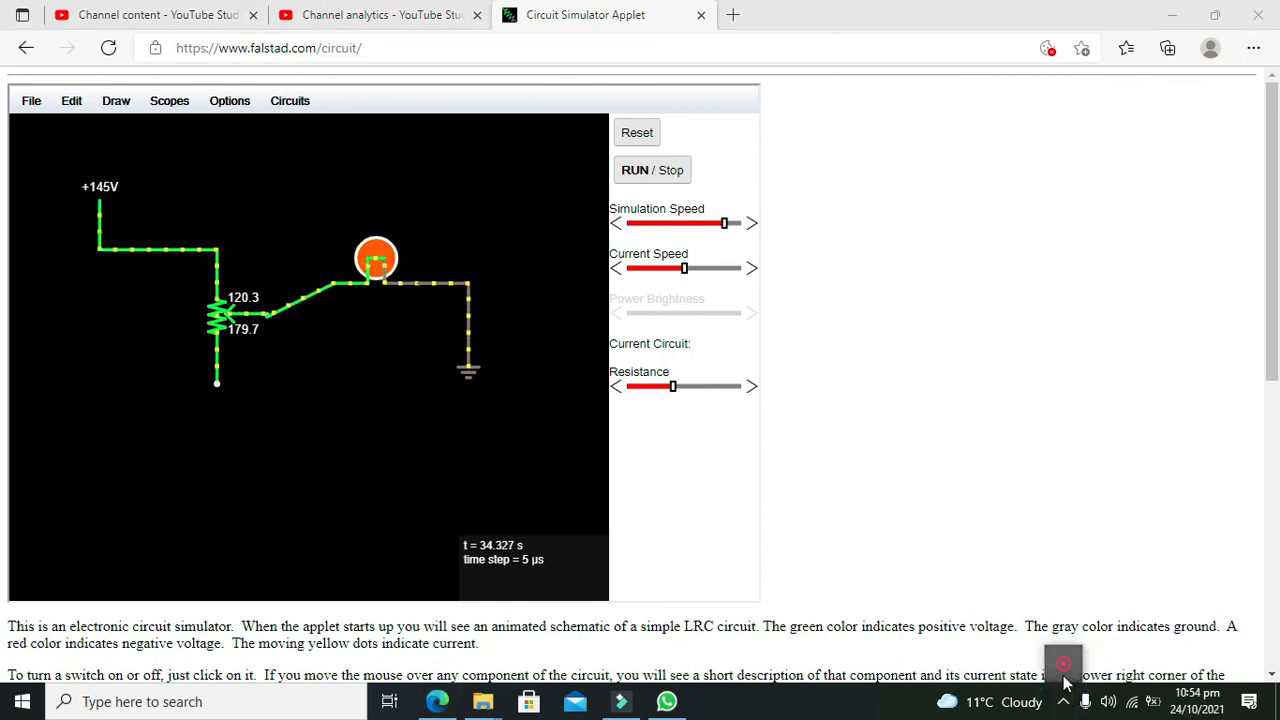
right_click(1065, 677)
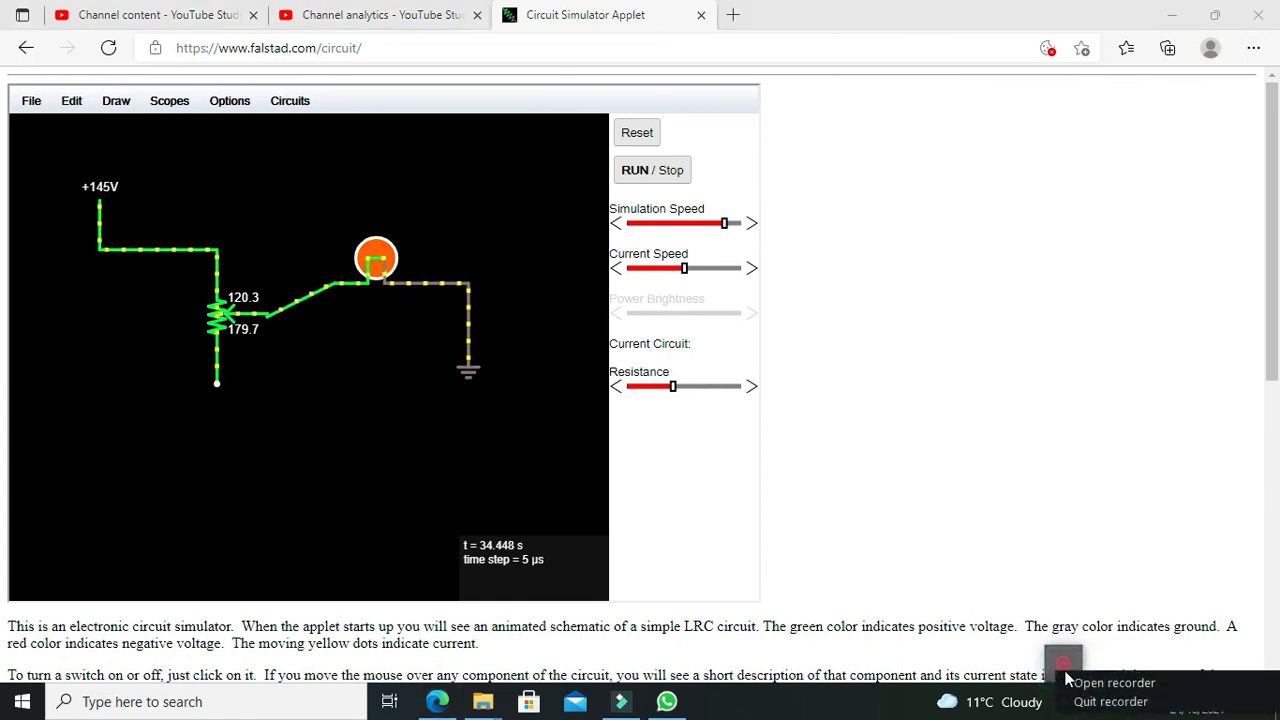